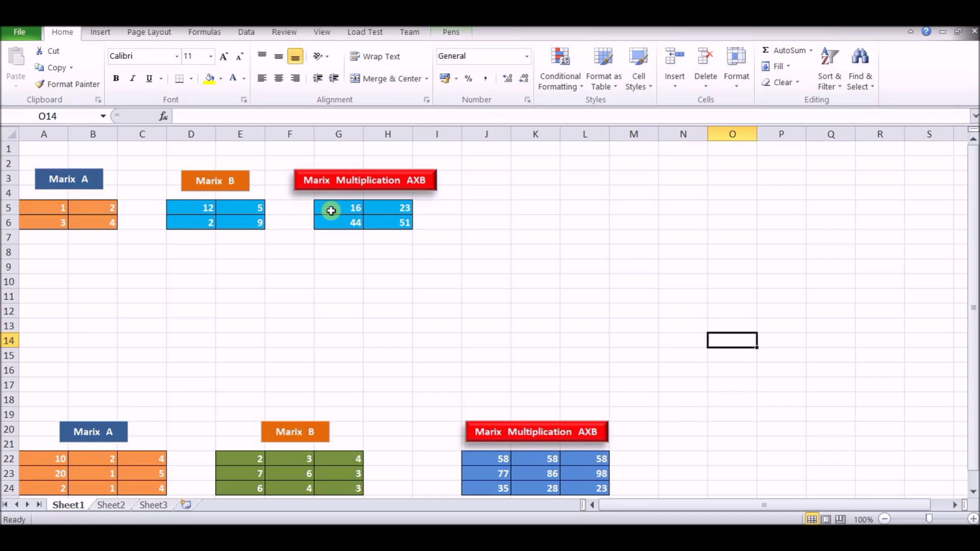
Select G5 to show its formula =A5*D5+B5*D6 behind the value 16, then select H5
{"action": "left_click", "coordinate": [331, 210]}
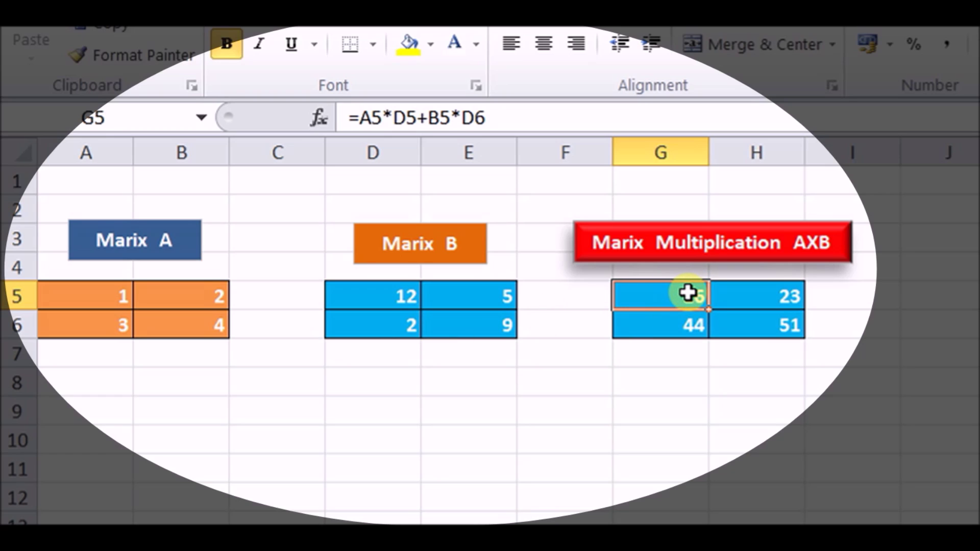
{"action": "left_click", "coordinate": [747, 295]}
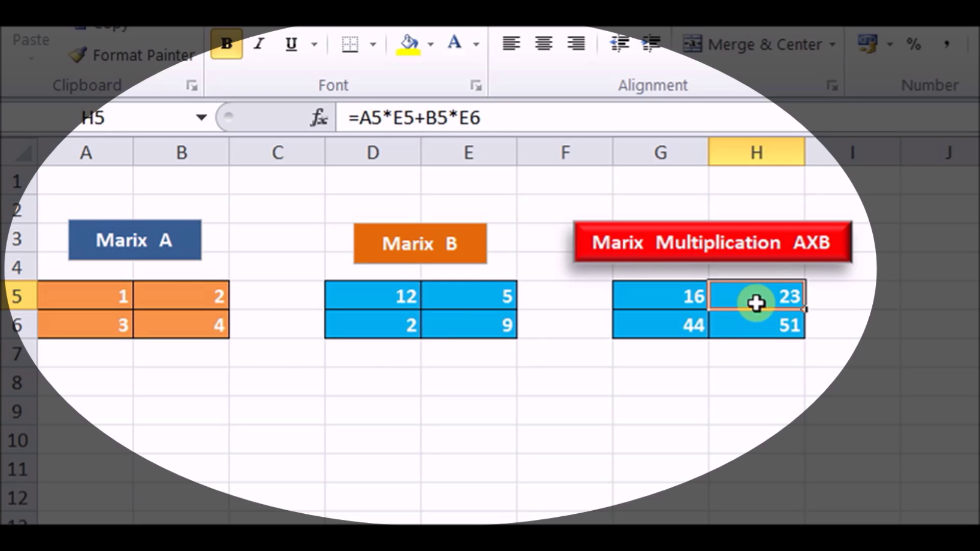
Show G6's formula =A6*D5+B6*D6 behind the value 44, then select H6
{"action": "left_click", "coordinate": [655, 327]}
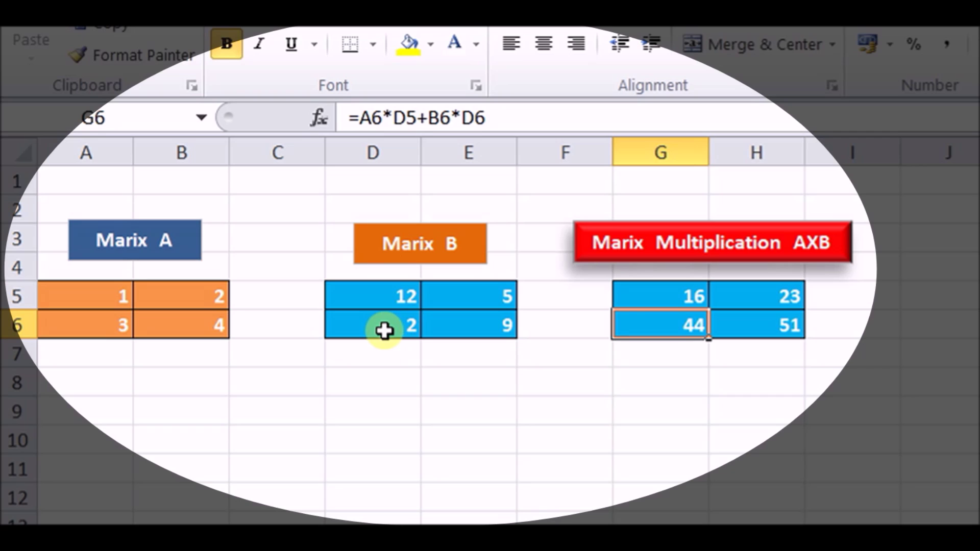
{"action": "left_click", "coordinate": [733, 325]}
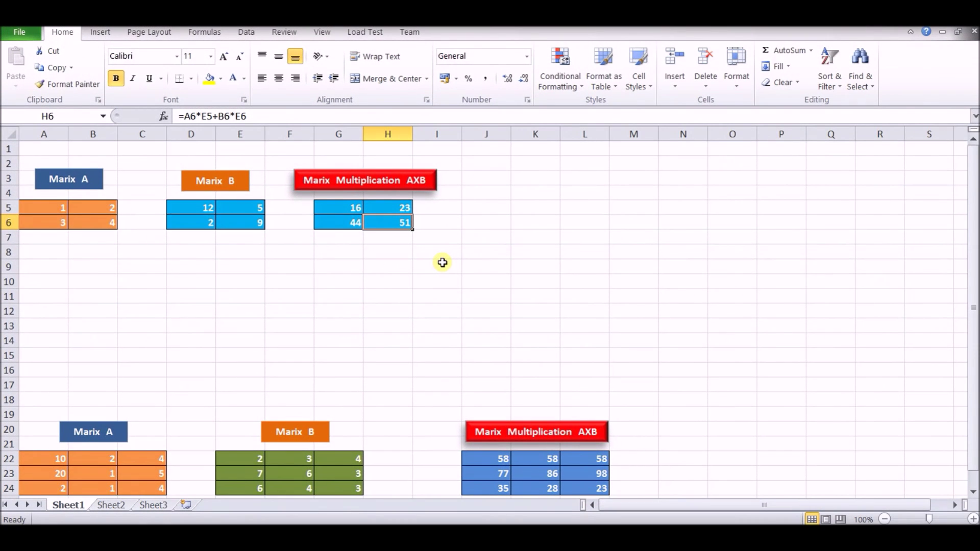
Enter =MMULT(A5:B6,D5:E6) in H9 from Math & Trig, returning 16
{"action": "left_click", "coordinate": [204, 32]}
{"action": "left_click", "coordinate": [292, 66]}
{"action": "left_click_drag", "start_coordinate": [300, 116], "coordinate": [305, 206]}
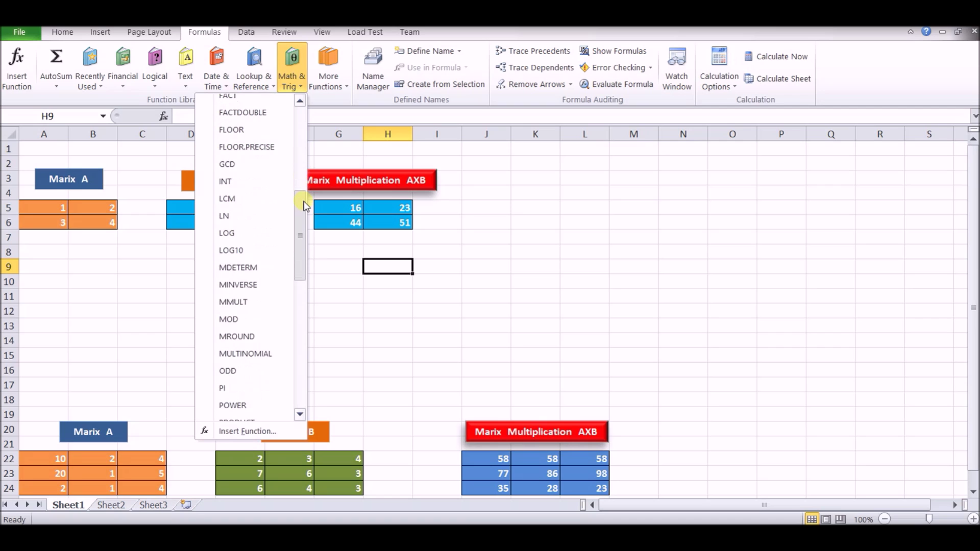
{"action": "left_click", "coordinate": [230, 303]}
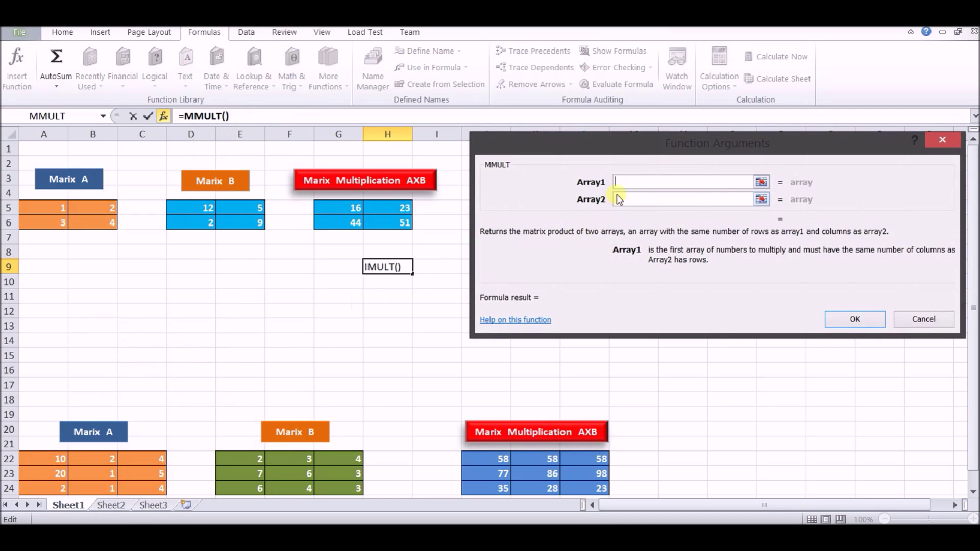
{"action": "left_click_drag", "start_coordinate": [592, 151], "coordinate": [548, 211]}
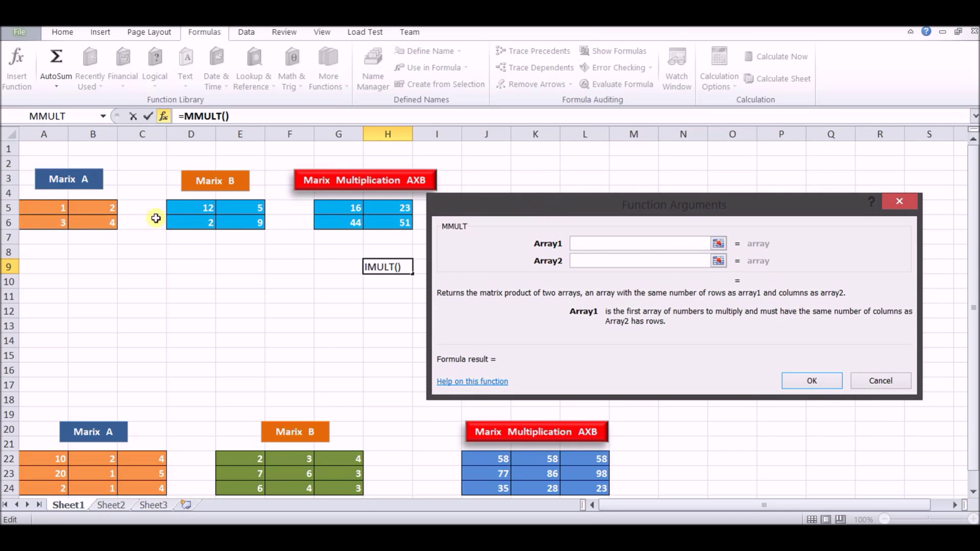
{"action": "left_click_drag", "start_coordinate": [33, 210], "coordinate": [99, 223]}
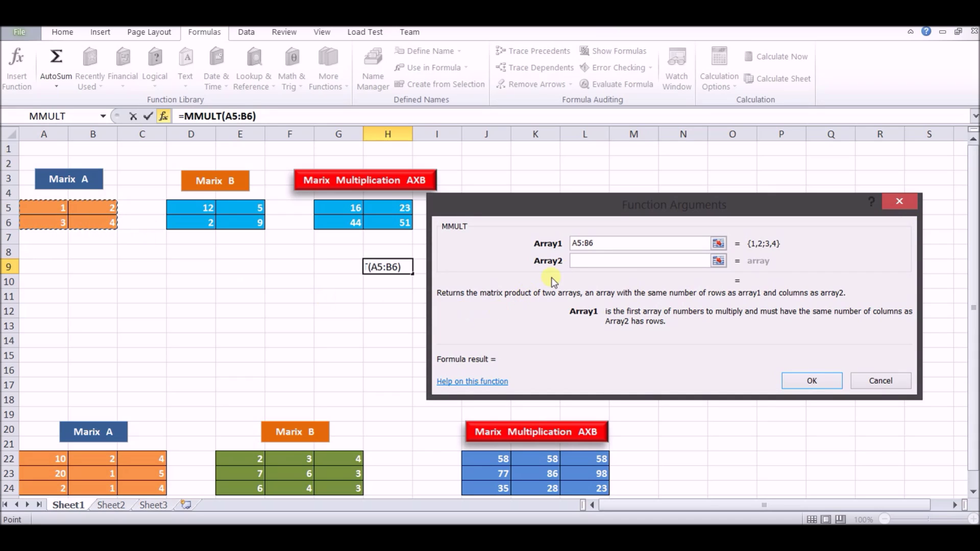
{"action": "left_click", "coordinate": [575, 261]}
{"action": "left_click_drag", "start_coordinate": [180, 205], "coordinate": [255, 223]}
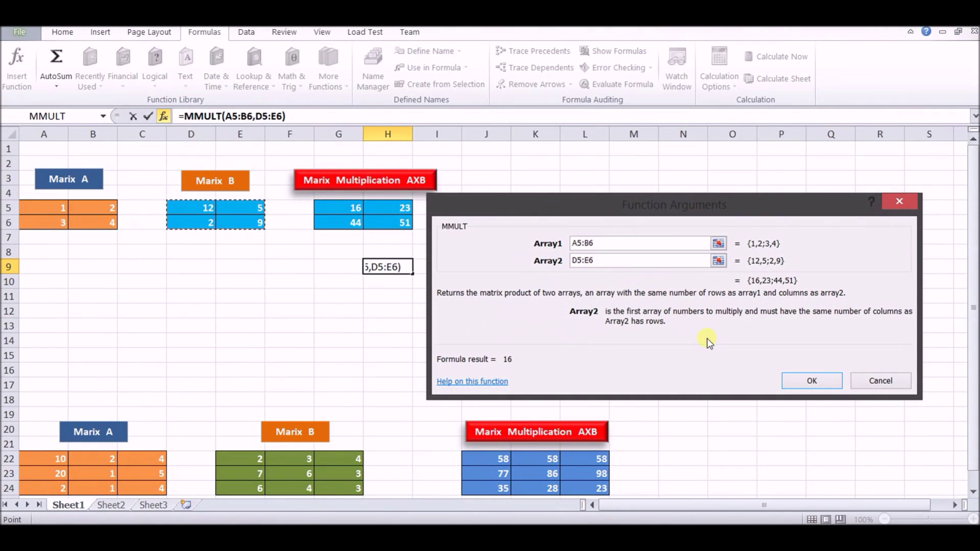
{"action": "left_click", "coordinate": [812, 382]}
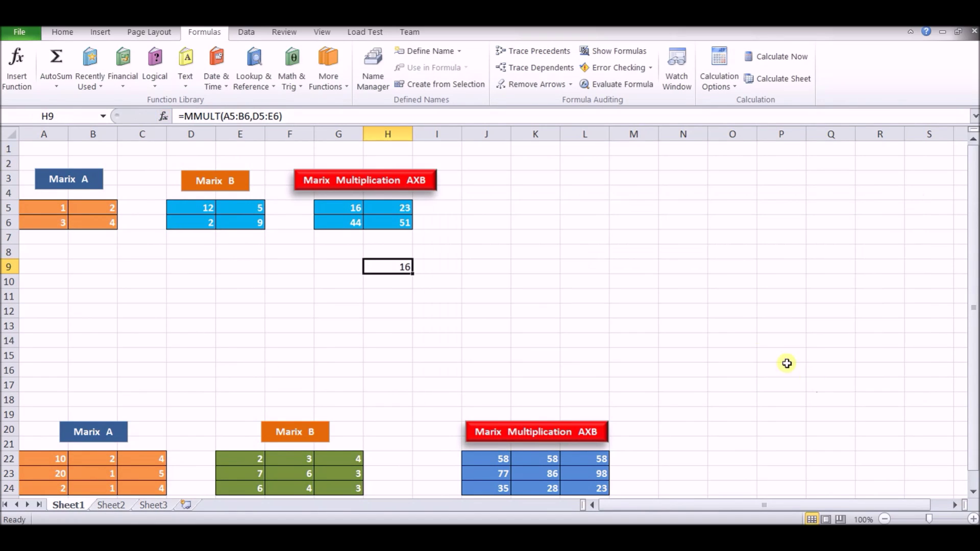
Scroll down to the 3x3 matrix example and select J22 to show the formula behind 58
{"action": "scroll", "coordinate": [739, 322], "scroll_direction": "down", "scroll_amount": 1}
{"action": "scroll", "coordinate": [740, 321], "scroll_direction": "down", "scroll_amount": 3}
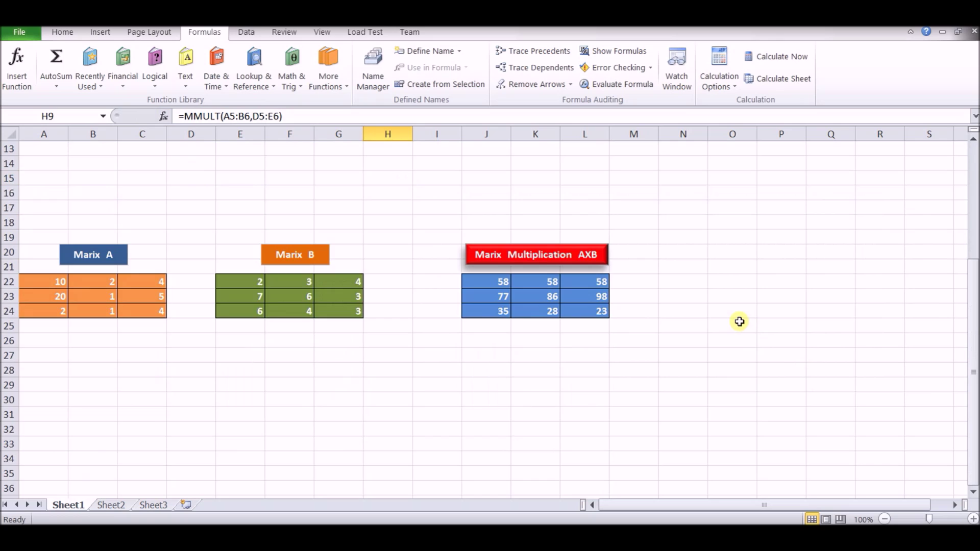
{"action": "scroll", "coordinate": [739, 322], "scroll_direction": "down", "scroll_amount": 1}
{"action": "scroll", "coordinate": [740, 322], "scroll_direction": "down", "scroll_amount": 1}
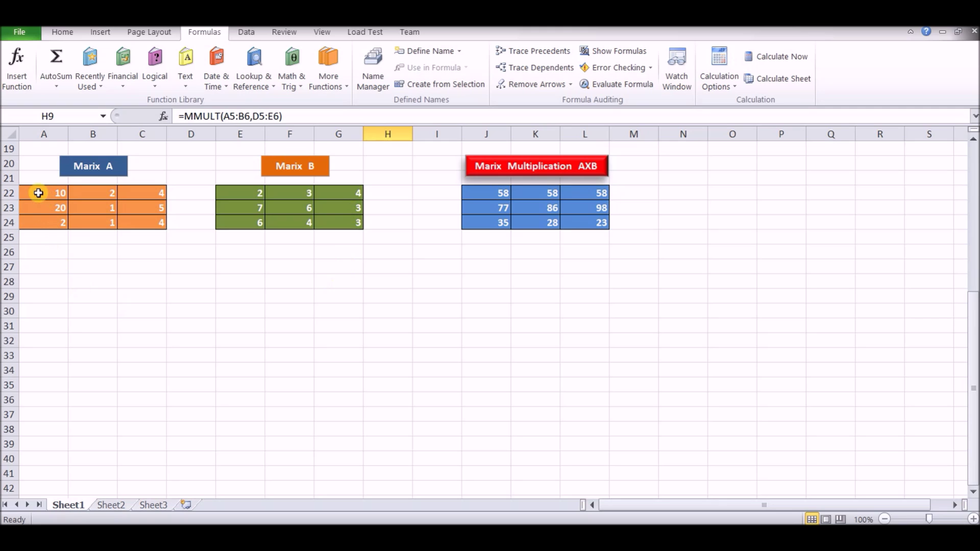
{"action": "left_click", "coordinate": [474, 193]}
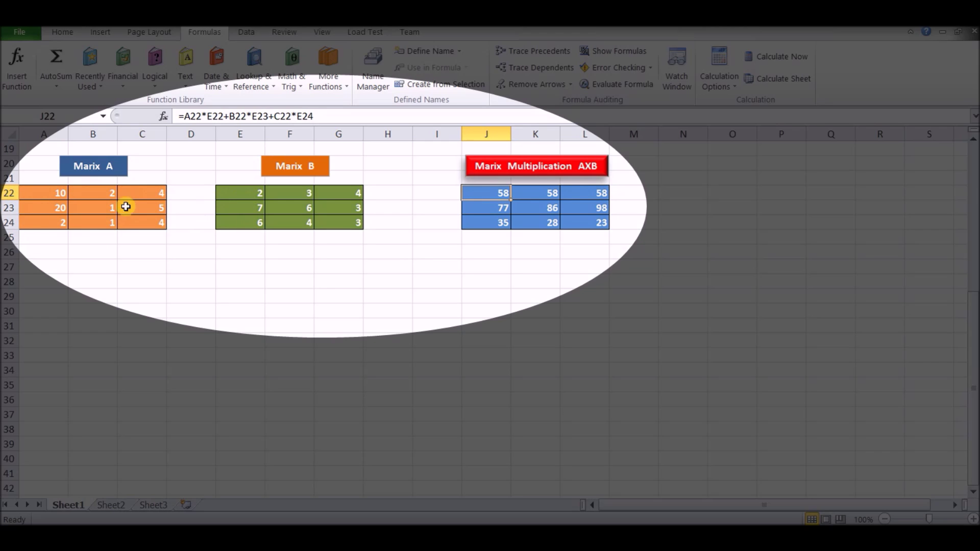
{"action": "left_click", "coordinate": [530, 193]}
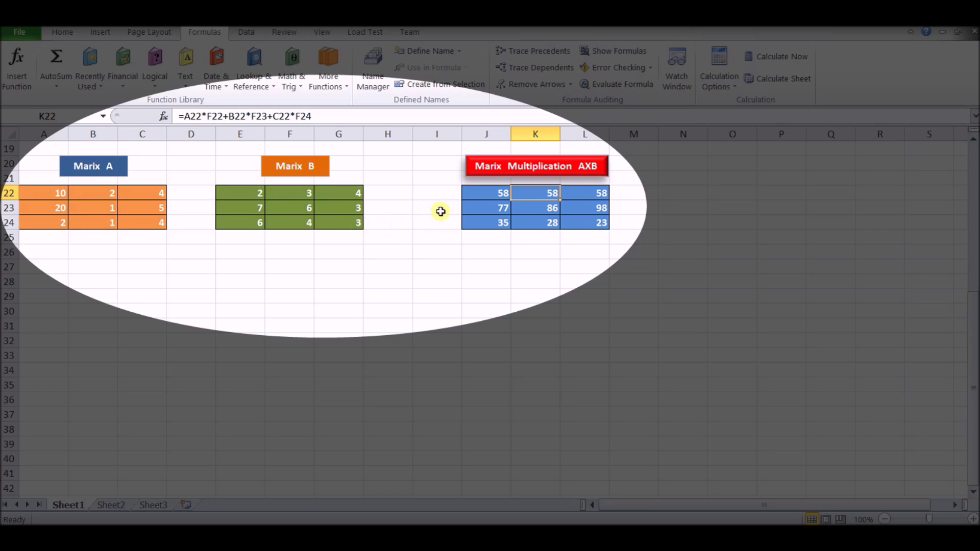
{"action": "left_click", "coordinate": [473, 193]}
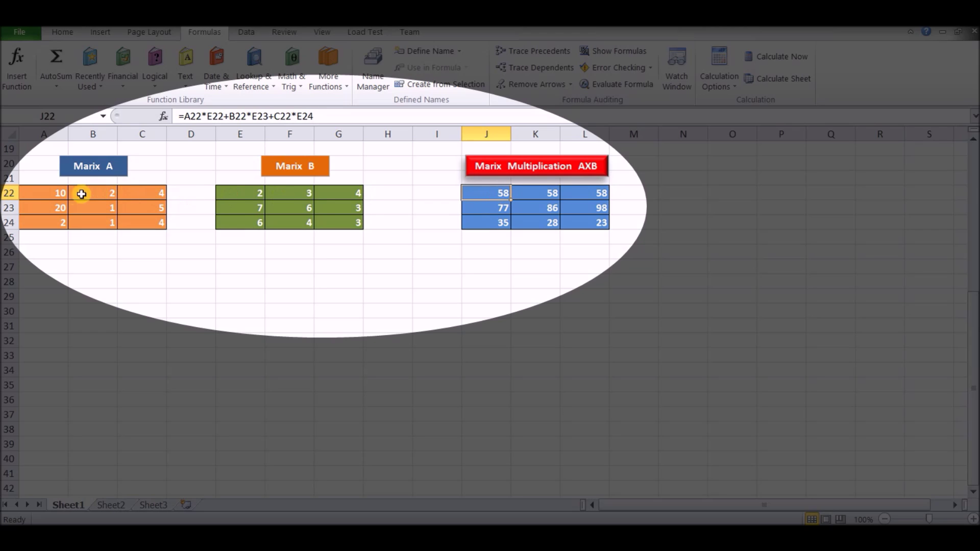
{"action": "left_click", "coordinate": [527, 193]}
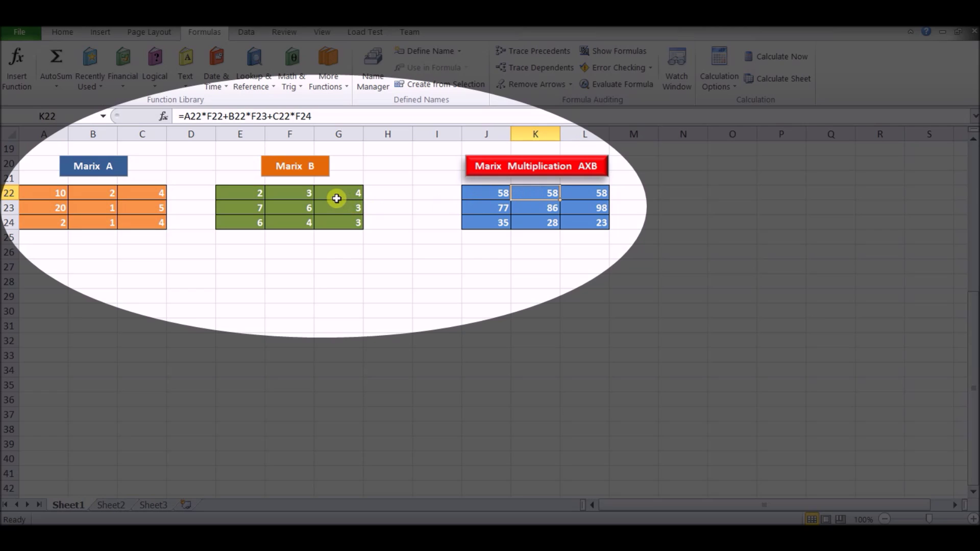
{"action": "left_click", "coordinate": [584, 194]}
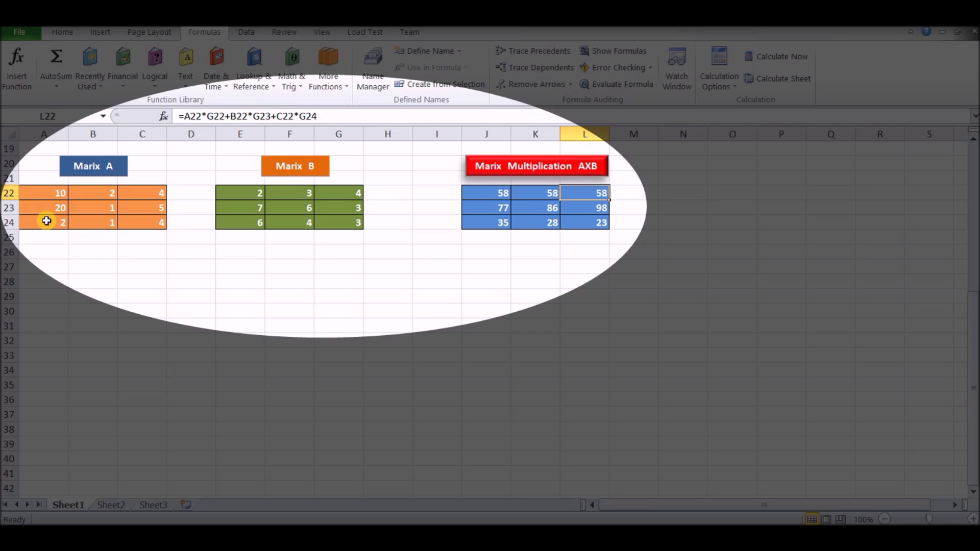
{"action": "left_click", "coordinate": [491, 209]}
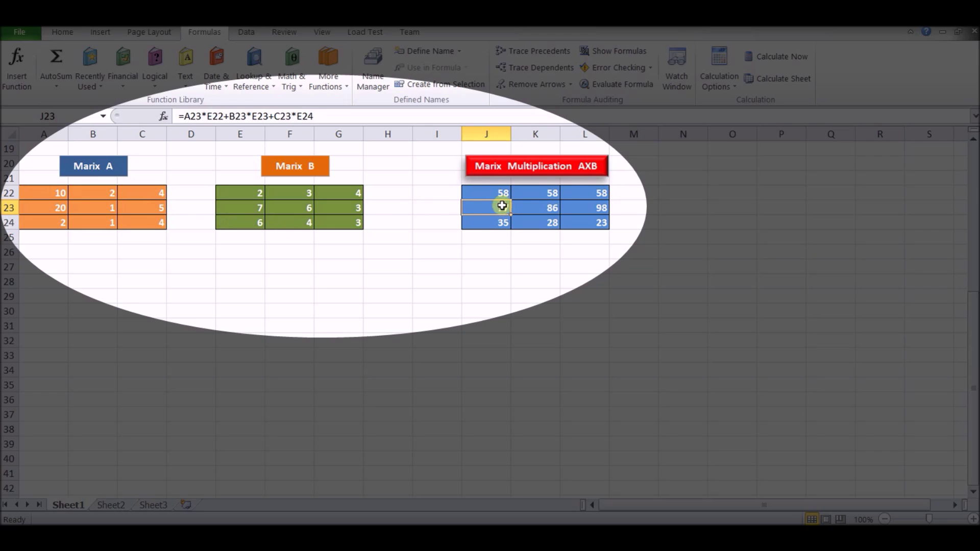
{"action": "left_click", "coordinate": [542, 208]}
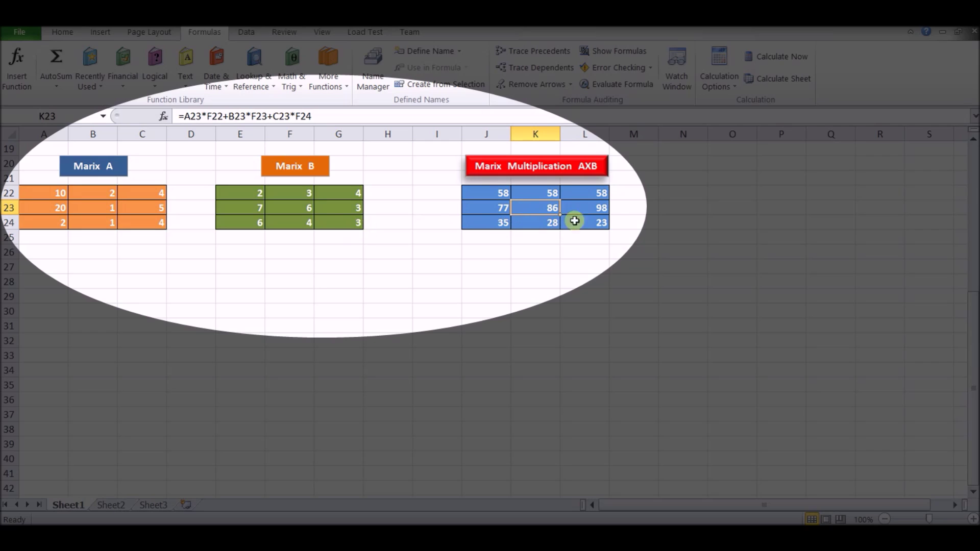
{"action": "left_click", "coordinate": [591, 210]}
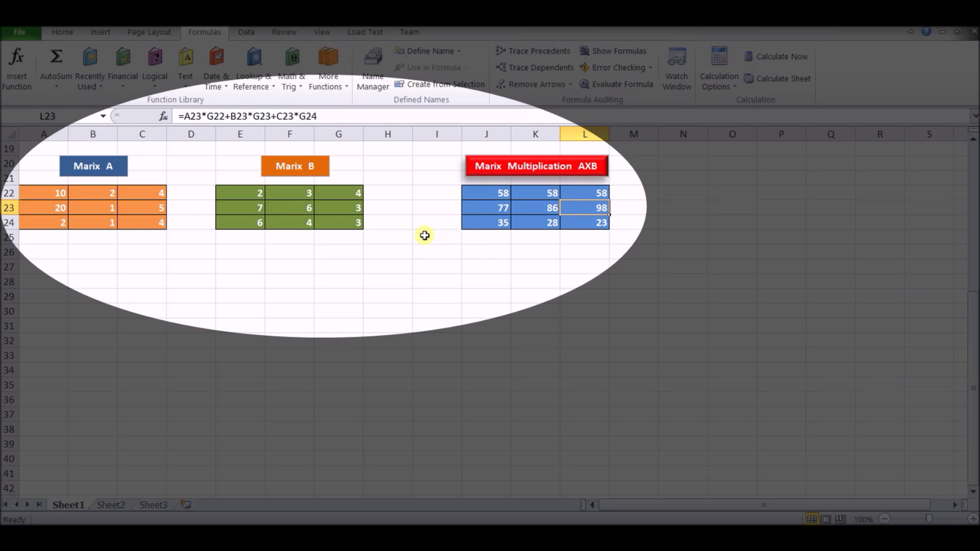
{"action": "left_click", "coordinate": [486, 223]}
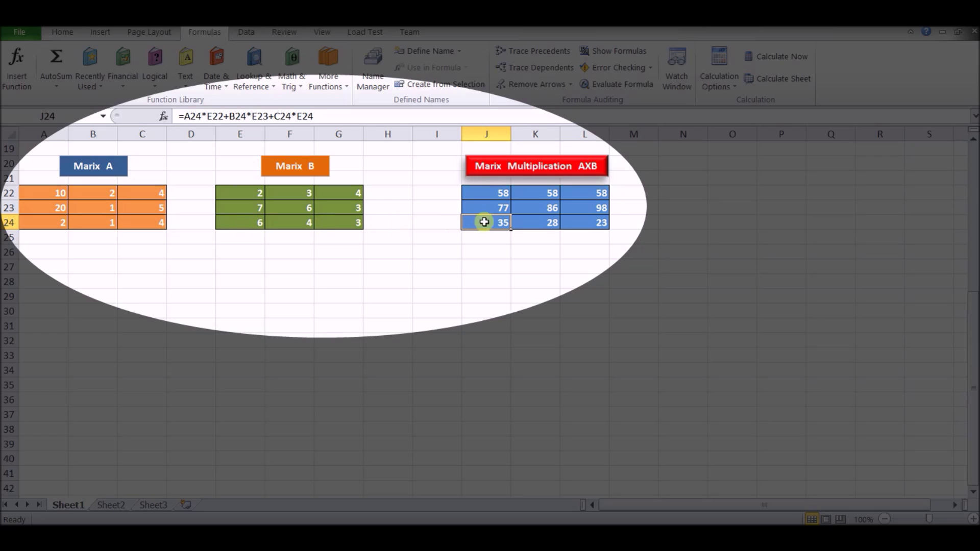
{"action": "left_click", "coordinate": [533, 223]}
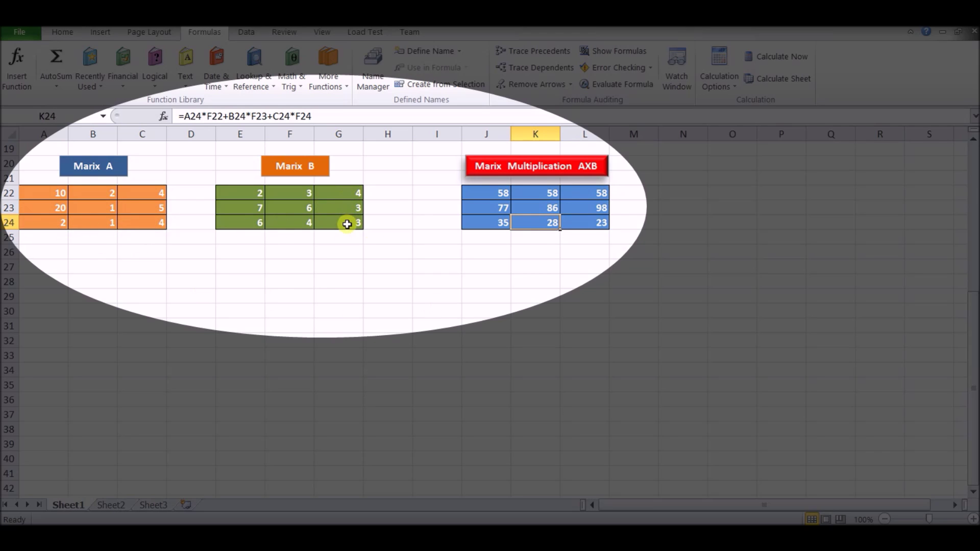
{"action": "left_click", "coordinate": [593, 223]}
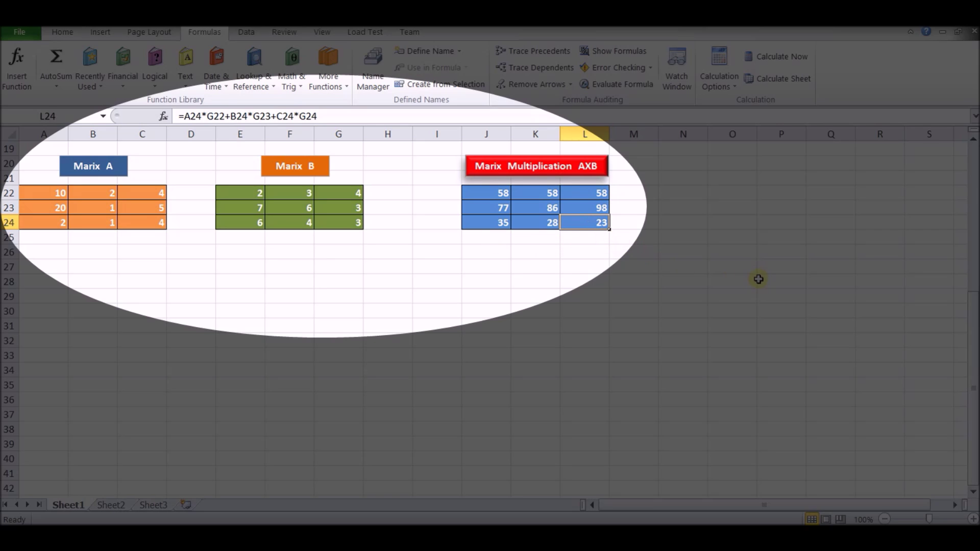
{"action": "left_click", "coordinate": [439, 283]}
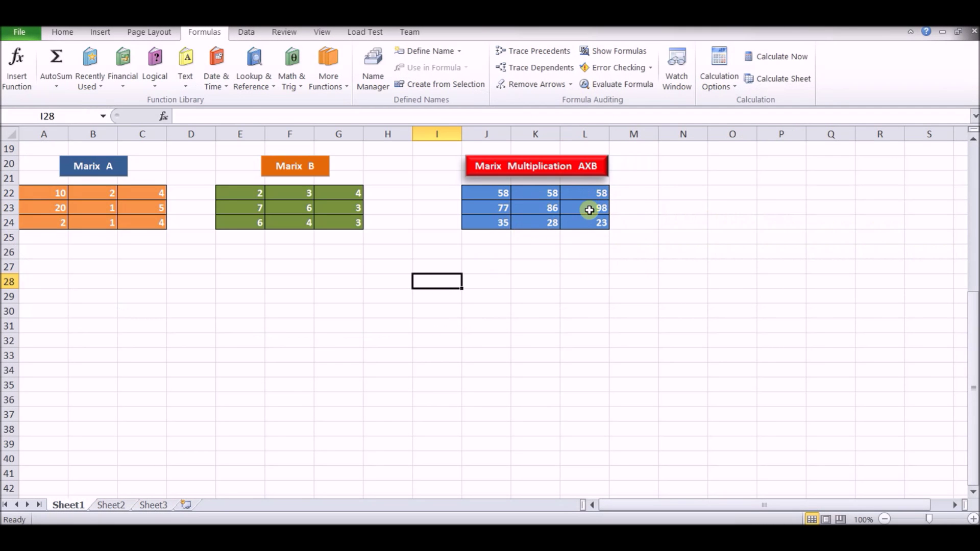
Insert MMULT for I28 with Array1 A22:C24 and Array2 E22:G24, previewing 58
{"action": "left_click", "coordinate": [298, 83]}
{"action": "left_click_drag", "start_coordinate": [298, 175], "coordinate": [302, 268]}
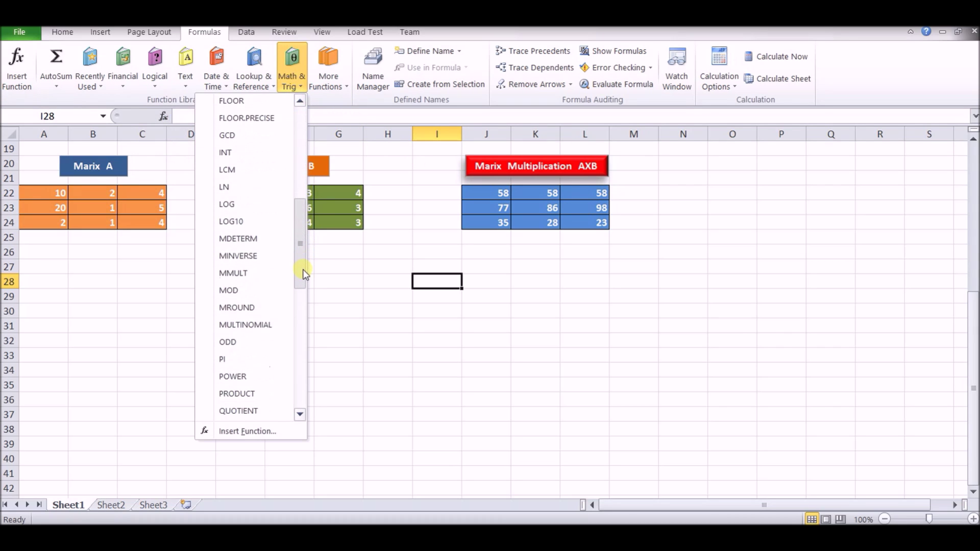
{"action": "left_click", "coordinate": [246, 275]}
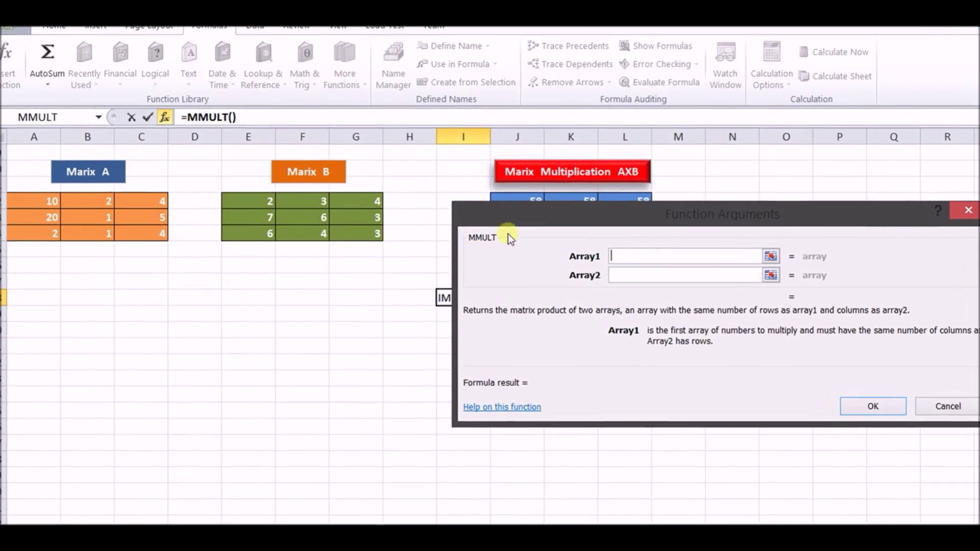
{"action": "left_click_drag", "start_coordinate": [551, 216], "coordinate": [528, 280]}
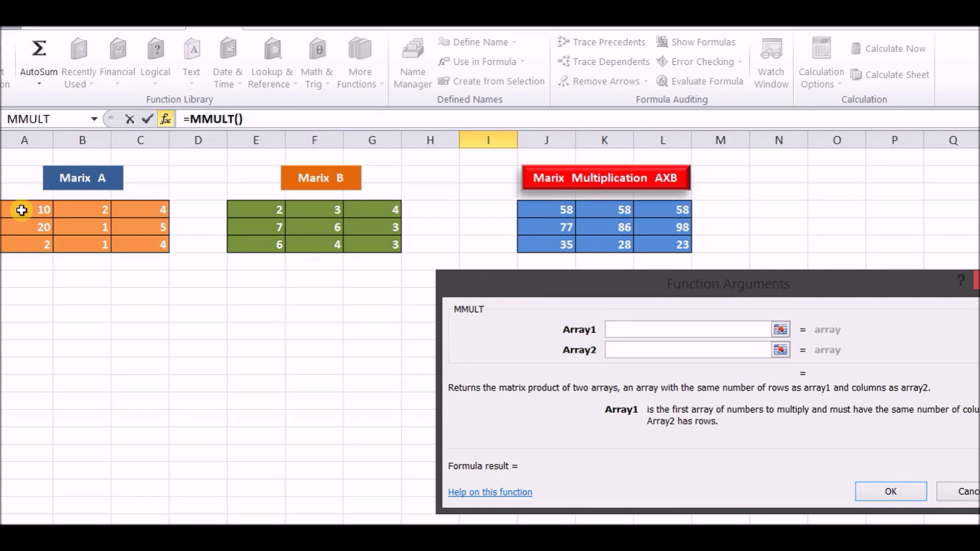
{"action": "left_click_drag", "start_coordinate": [21, 210], "coordinate": [160, 244]}
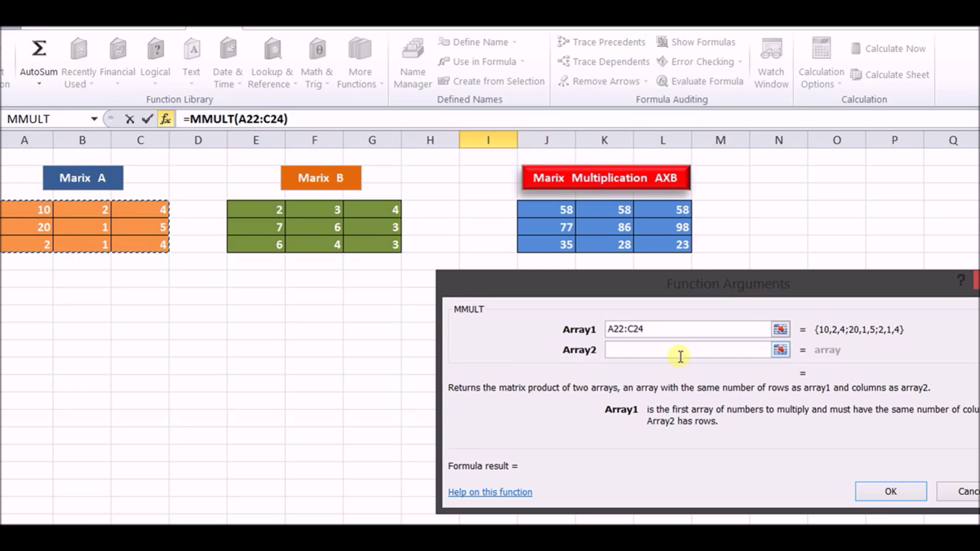
{"action": "left_click_drag", "start_coordinate": [238, 210], "coordinate": [379, 243]}
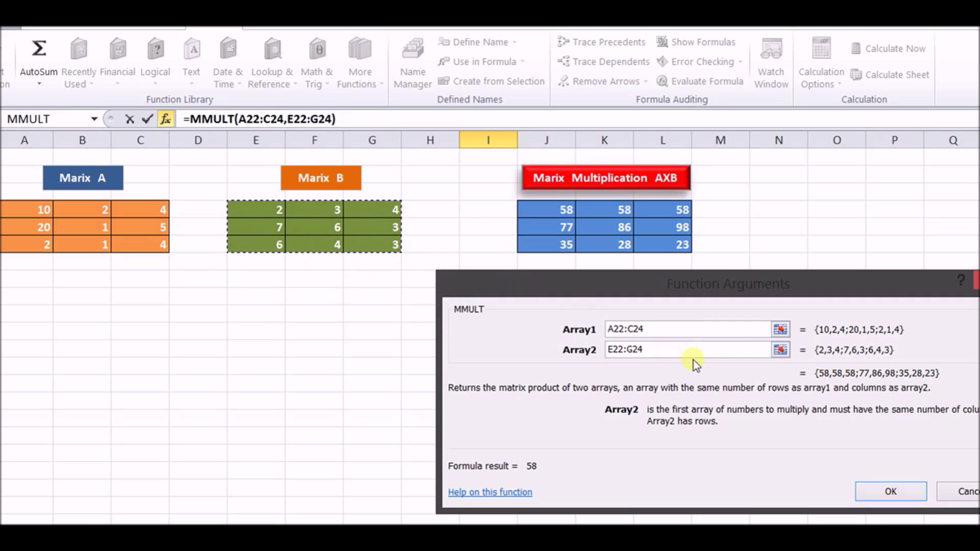